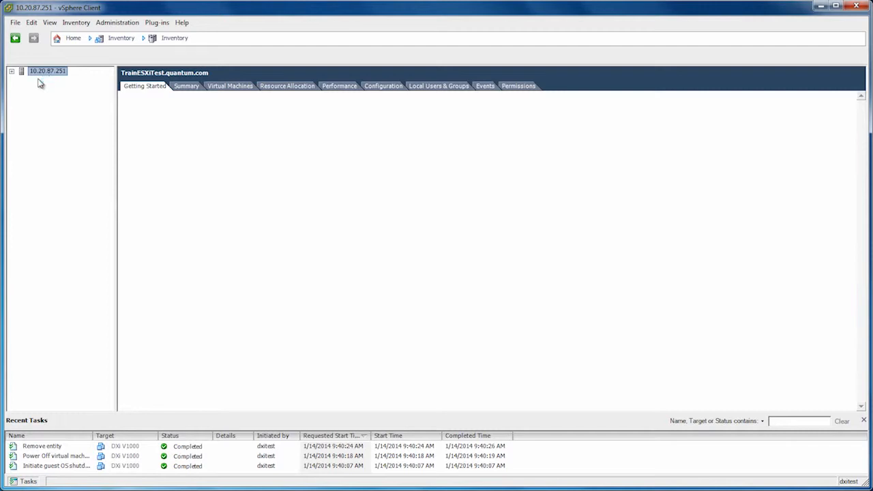
- Expand the host tree to DXiTest and start an OVF deployment from DXi V1000.ovf
{"action": "left_click", "coordinate": [11, 71]}
{"action": "left_click", "coordinate": [22, 80]}
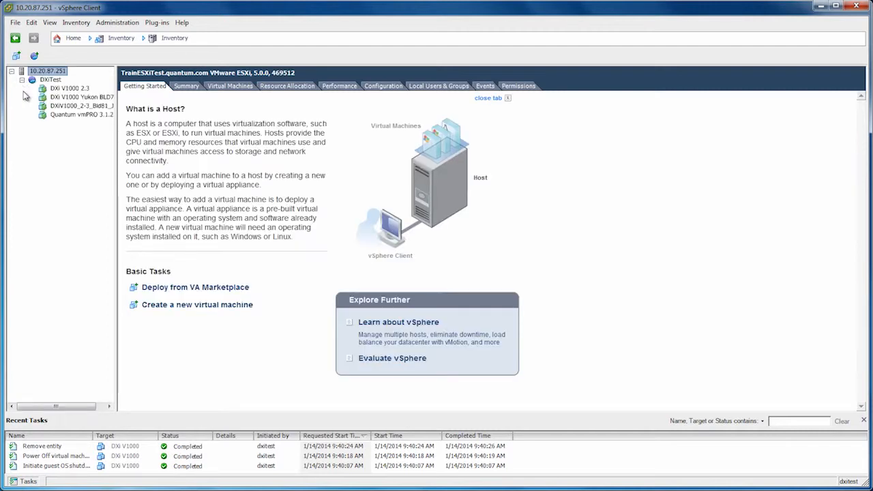
{"action": "left_click", "coordinate": [13, 24]}
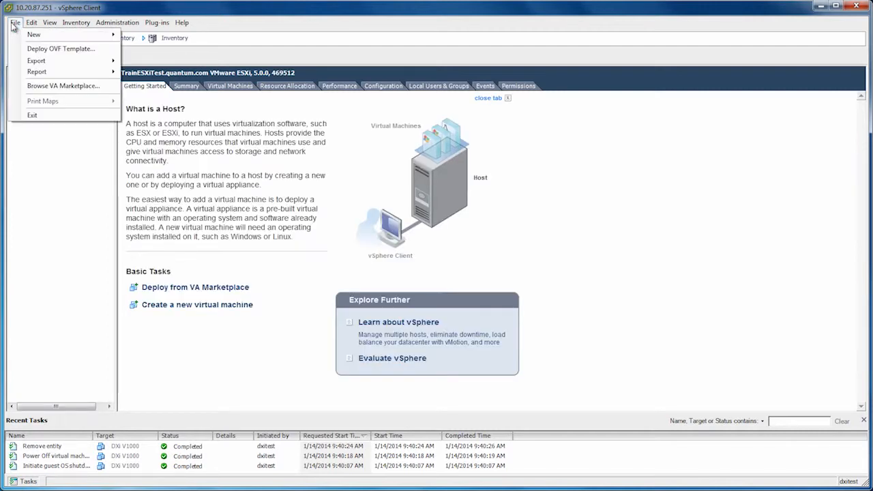
{"action": "left_click", "coordinate": [35, 50]}
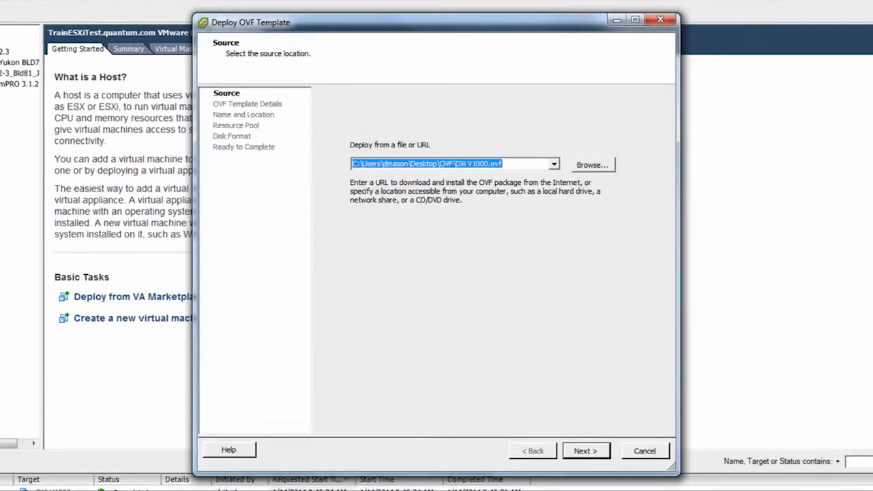
{"action": "left_click", "coordinate": [592, 165]}
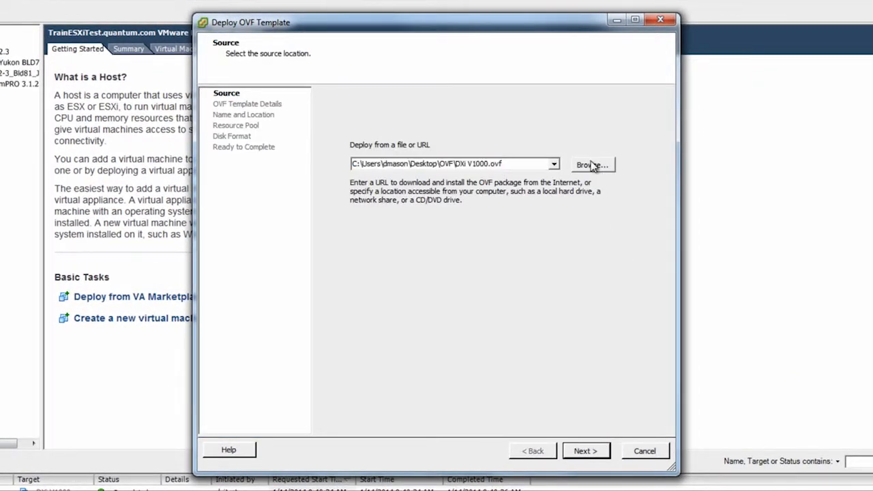
{"action": "left_click", "coordinate": [401, 131]}
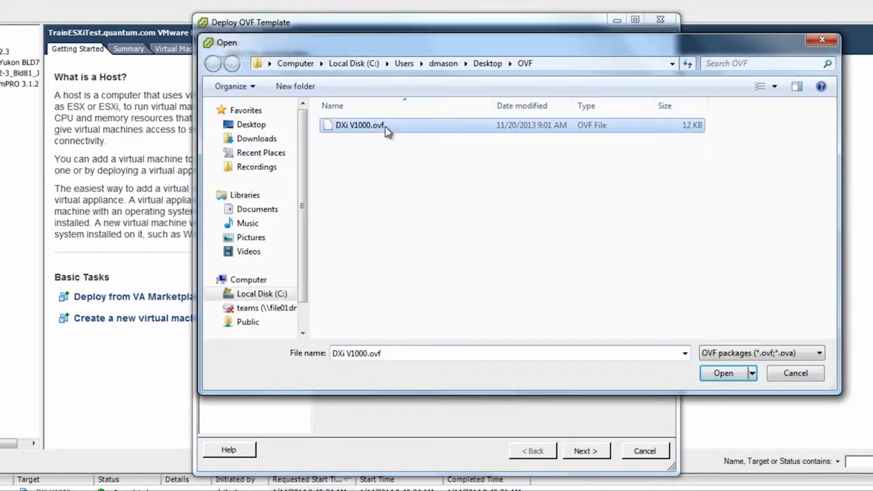
{"action": "left_click", "coordinate": [705, 379]}
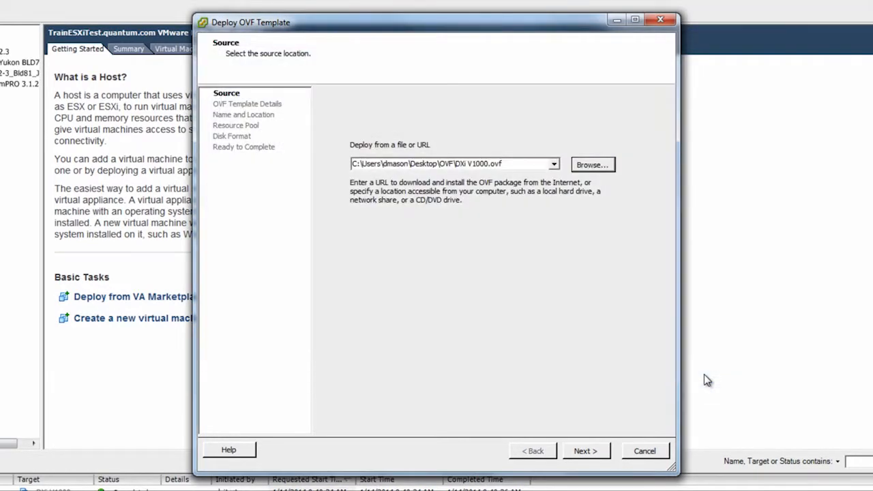
- Keep the deployed machine name DXi V1000 and place it in the DXiTest resource pool
{"action": "left_click", "coordinate": [583, 450]}
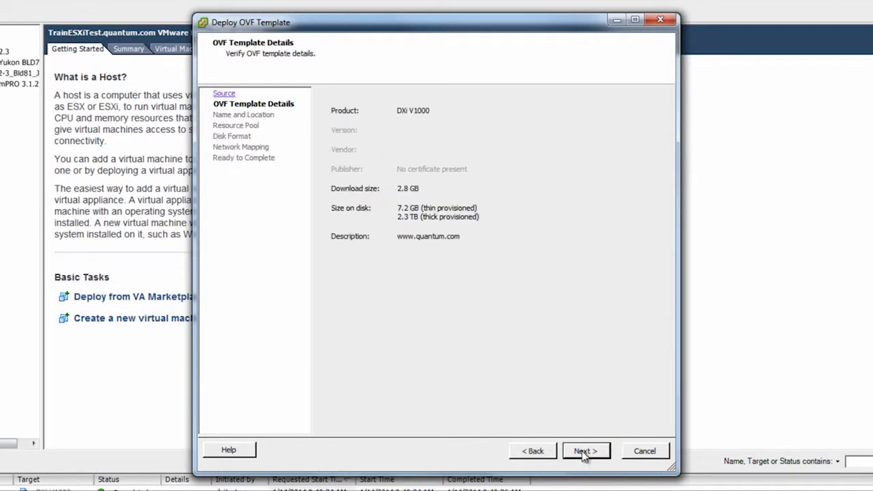
{"action": "left_click", "coordinate": [583, 451]}
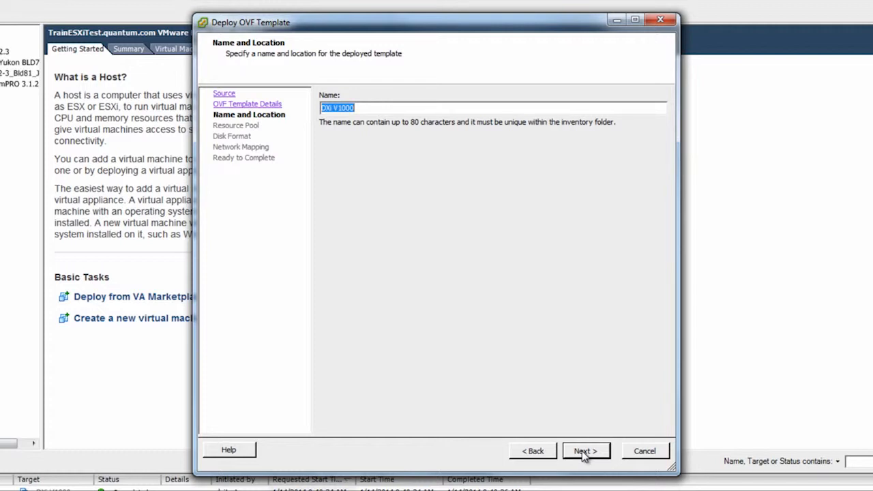
{"action": "left_click", "coordinate": [583, 450]}
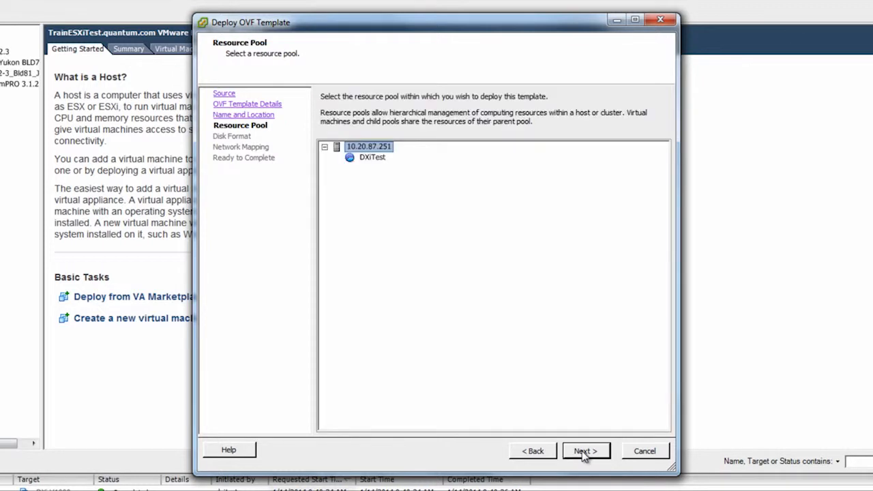
{"action": "left_click", "coordinate": [378, 161]}
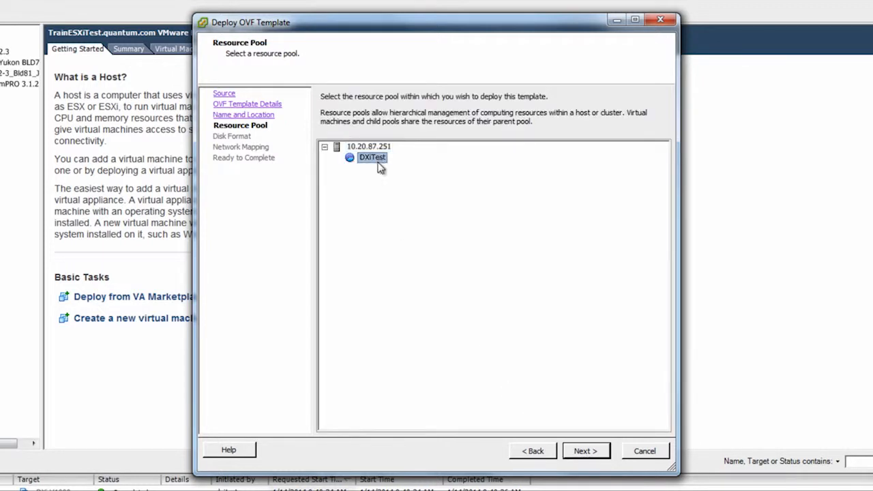
{"action": "left_click", "coordinate": [586, 451]}
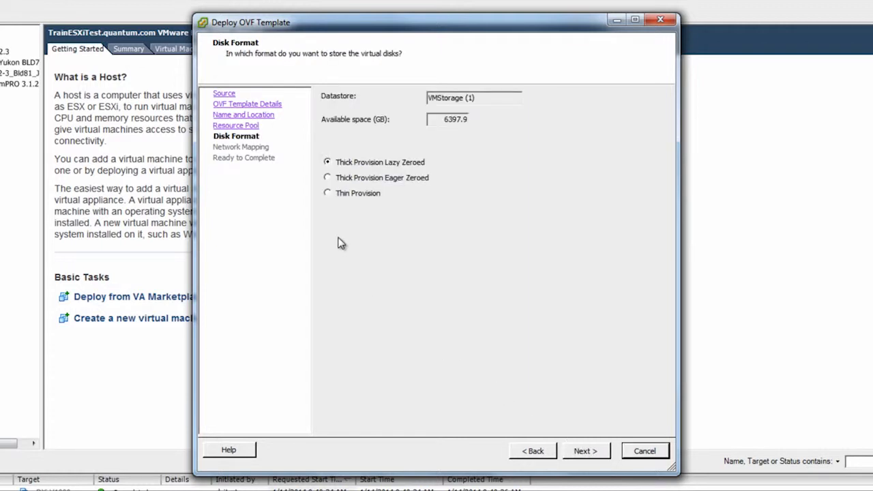
- Choose Thin Provision disks and keep the VM Network mapping, reaching Ready to Complete
{"action": "left_click", "coordinate": [329, 193]}
{"action": "left_click", "coordinate": [579, 451]}
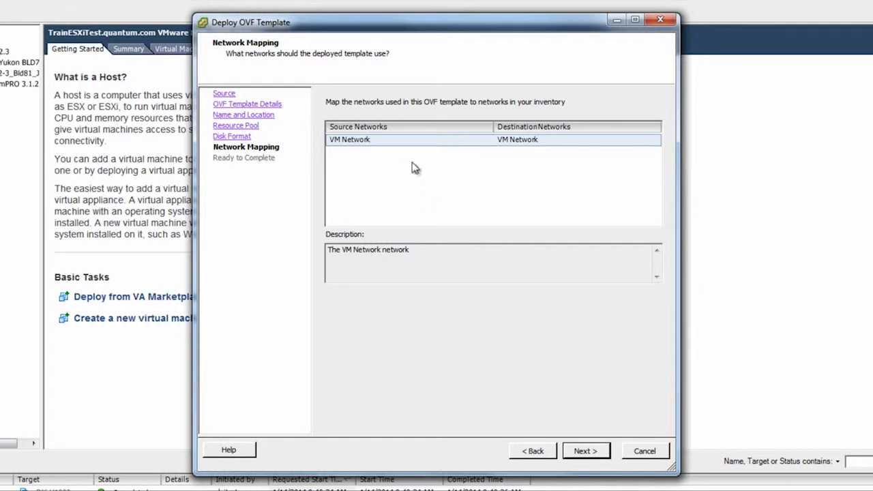
{"action": "left_click", "coordinate": [402, 141]}
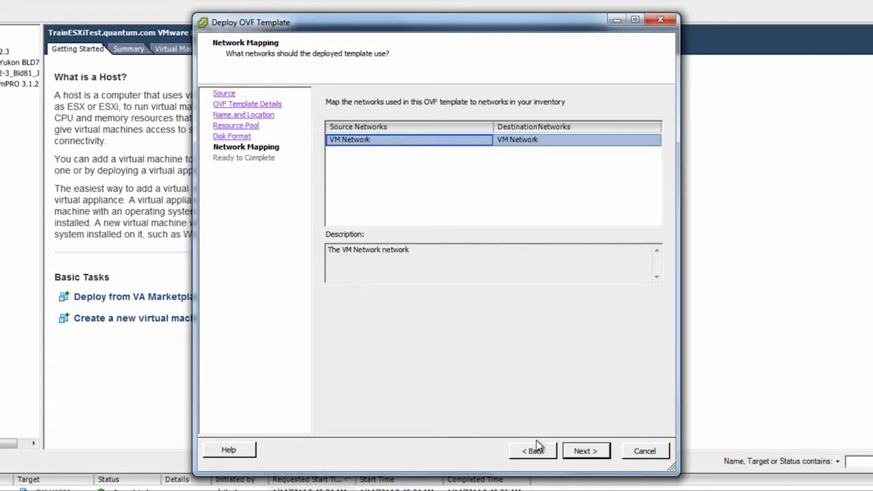
{"action": "left_click", "coordinate": [572, 458]}
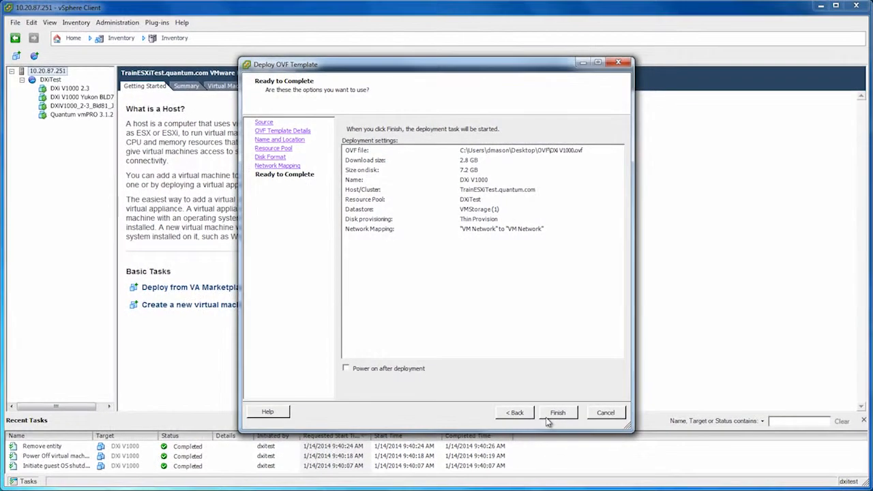
- Finish the DXi V1000 deployment and close the success dialog once it completes
{"action": "left_click", "coordinate": [546, 419]}
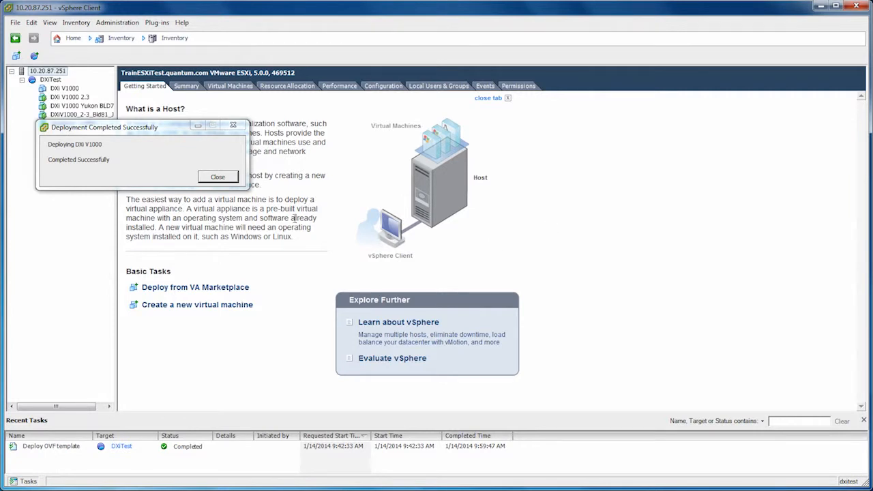
{"action": "left_click", "coordinate": [218, 177]}
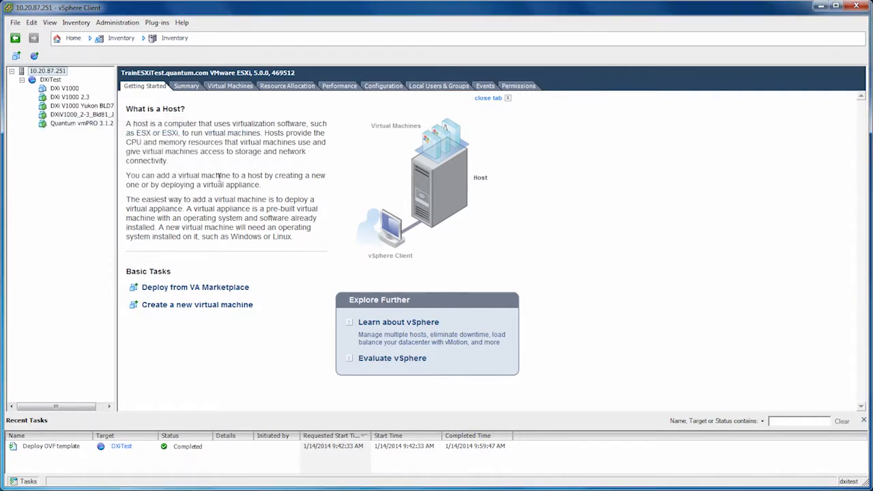
- Power on DXi V1000 from its console, wait for System status Normal, then close the console
{"action": "left_click", "coordinate": [69, 89]}
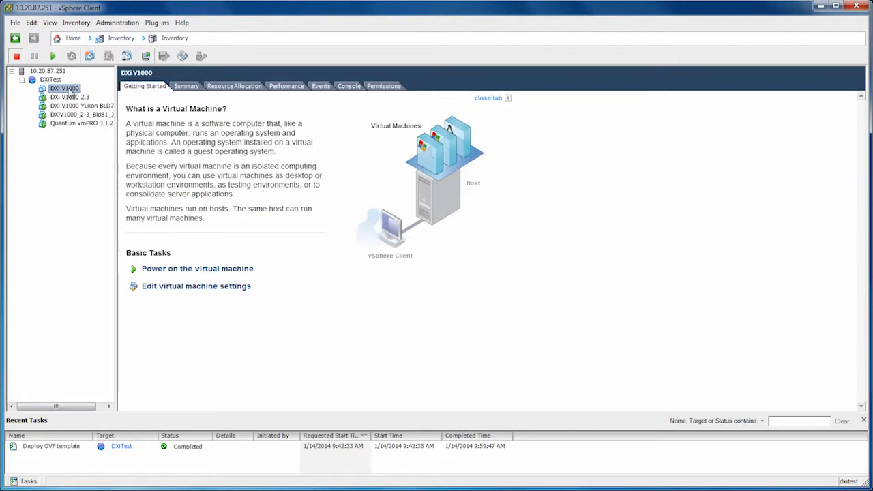
{"action": "left_click", "coordinate": [146, 56]}
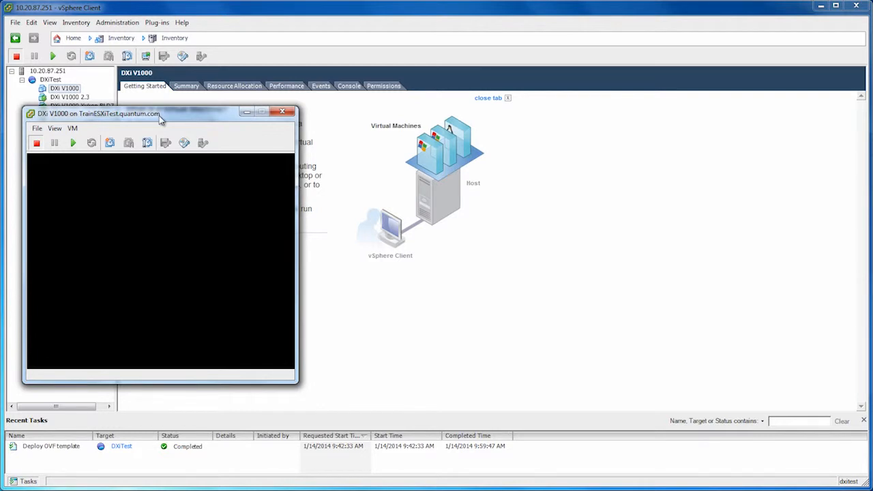
{"action": "left_click", "coordinate": [73, 143]}
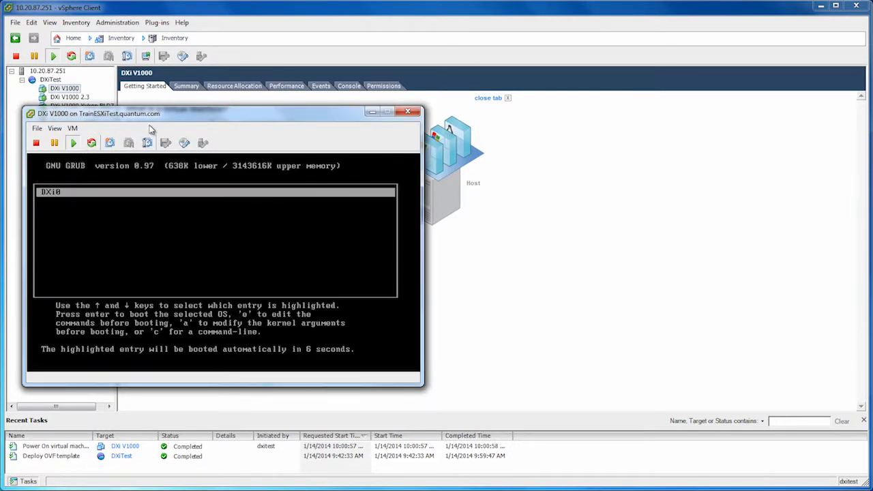
{"action": "left_click_drag", "start_coordinate": [157, 117], "coordinate": [344, 108]}
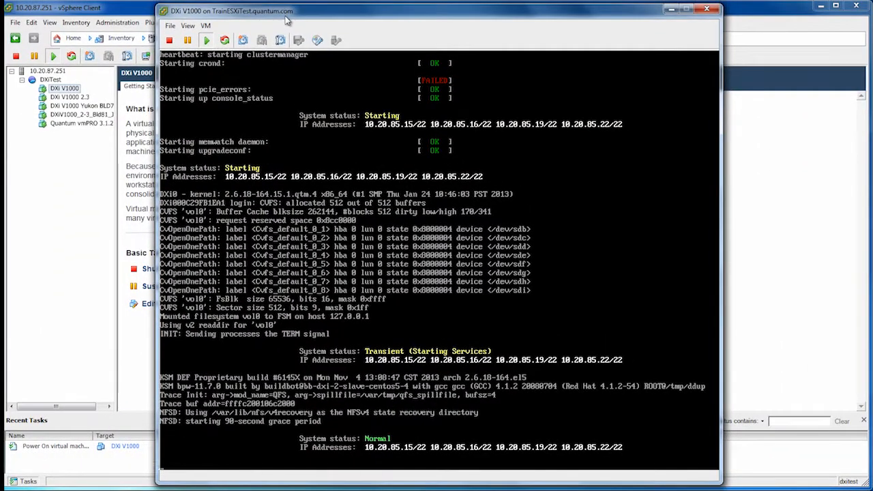
{"action": "left_click", "coordinate": [143, 12]}
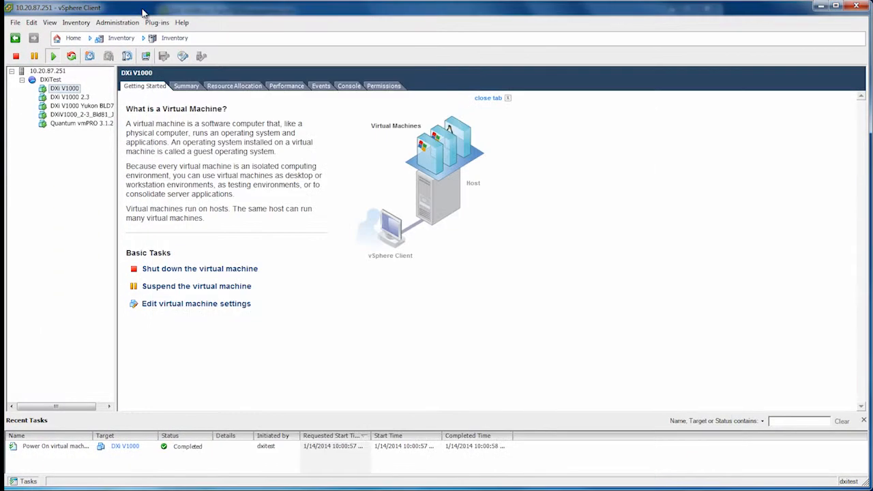
- Check the VM summary, then load 10.20.85.15 in Chrome and log in with the admin password
{"action": "left_click", "coordinate": [186, 86]}
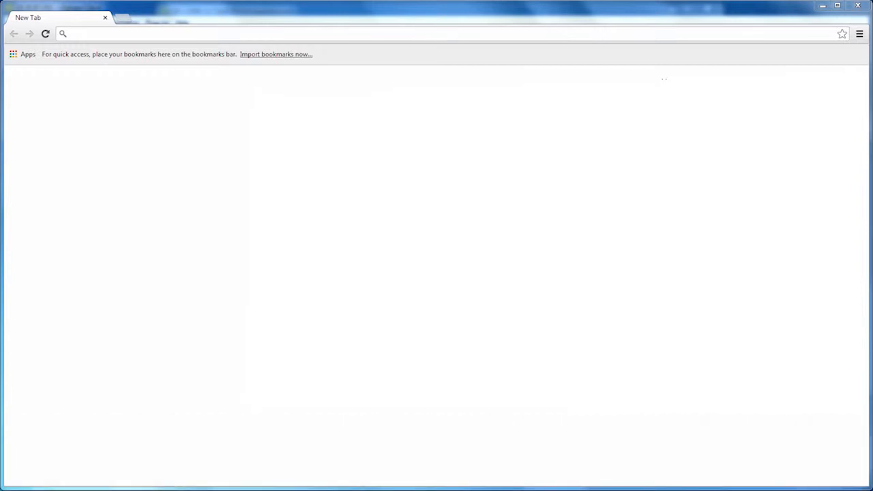
{"action": "left_click", "coordinate": [378, 30]}
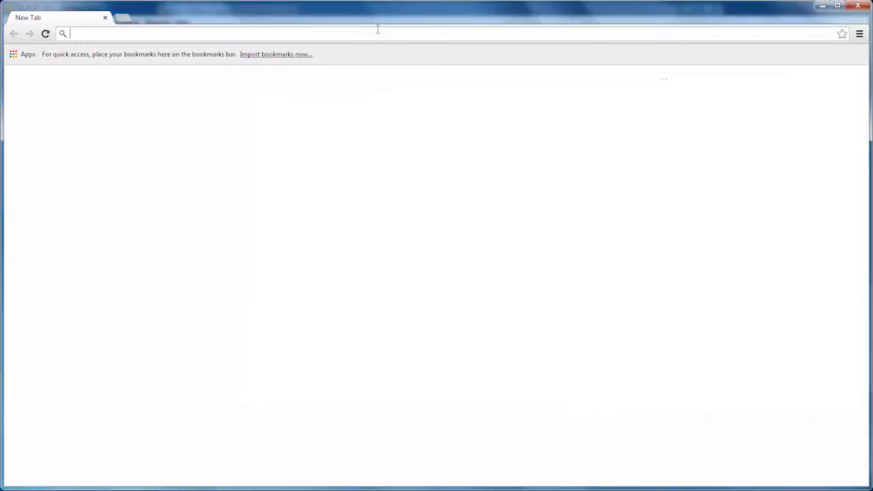
{"action": "type", "text": "10.20.85.15"}
{"action": "key", "text": "Return"}
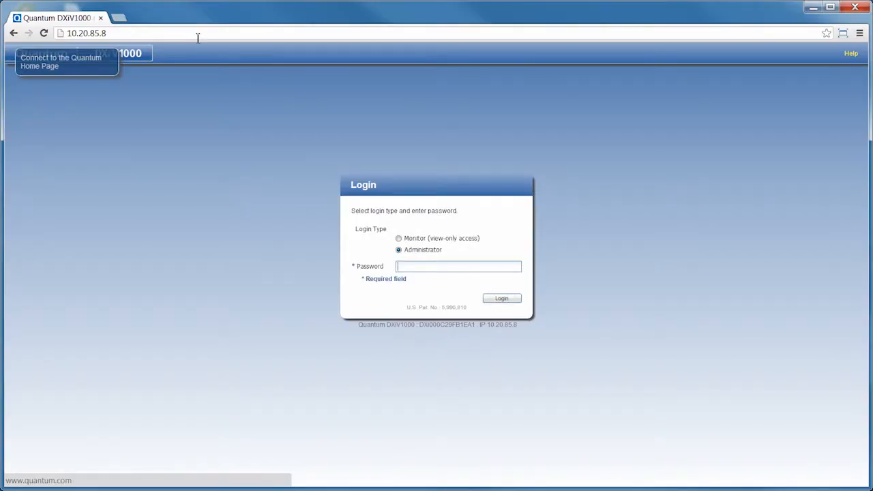
{"action": "type", "text": "password"}
{"action": "key", "text": "Return"}
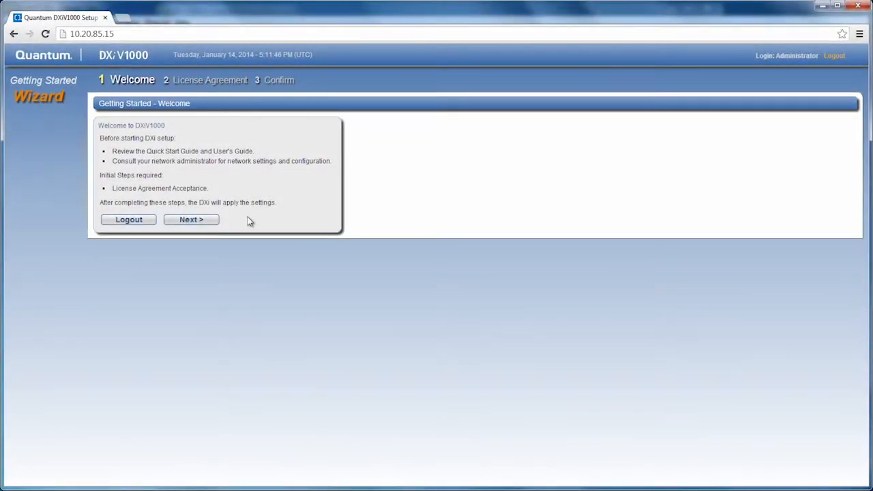
- Scroll through the EULA, tick 'I have read and accept', and submit the product key page
{"action": "left_click", "coordinate": [211, 223]}
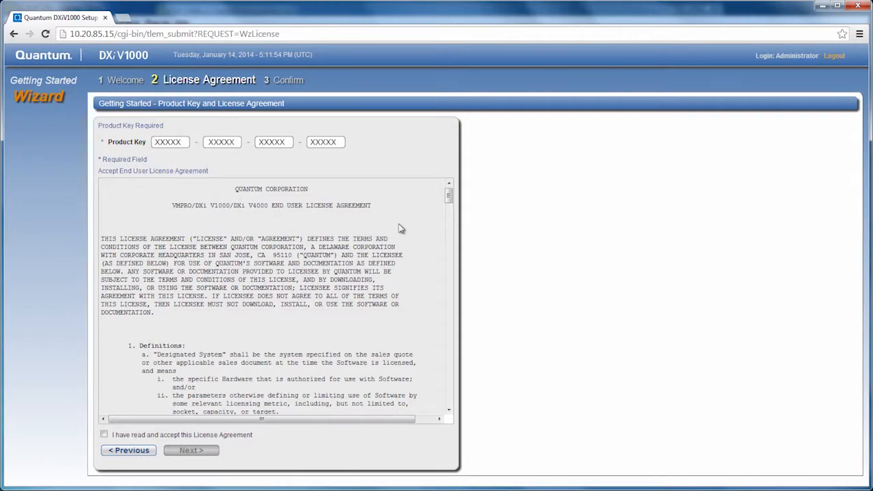
{"action": "left_click_drag", "start_coordinate": [447, 207], "coordinate": [450, 408]}
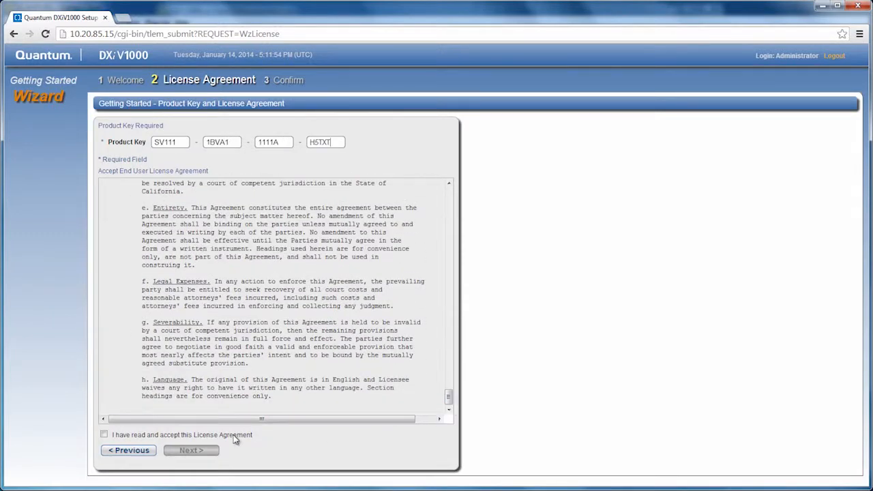
{"action": "left_click", "coordinate": [104, 435]}
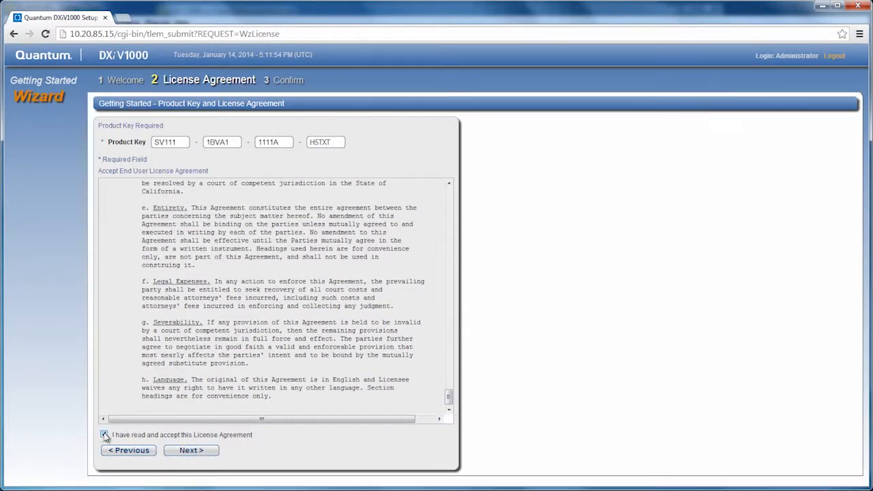
{"action": "left_click", "coordinate": [171, 452]}
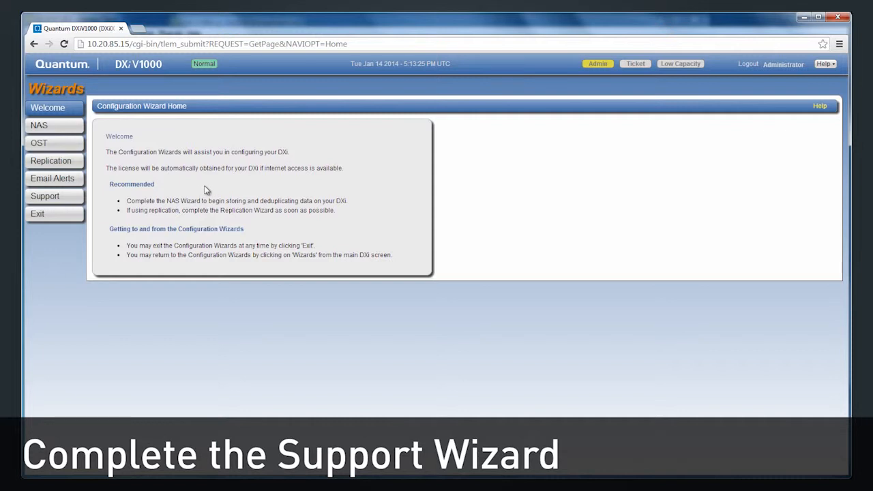
- Run the Support wizard through About, Registration, System Log and Licensed Features, then exit the wizards
{"action": "left_click", "coordinate": [77, 198]}
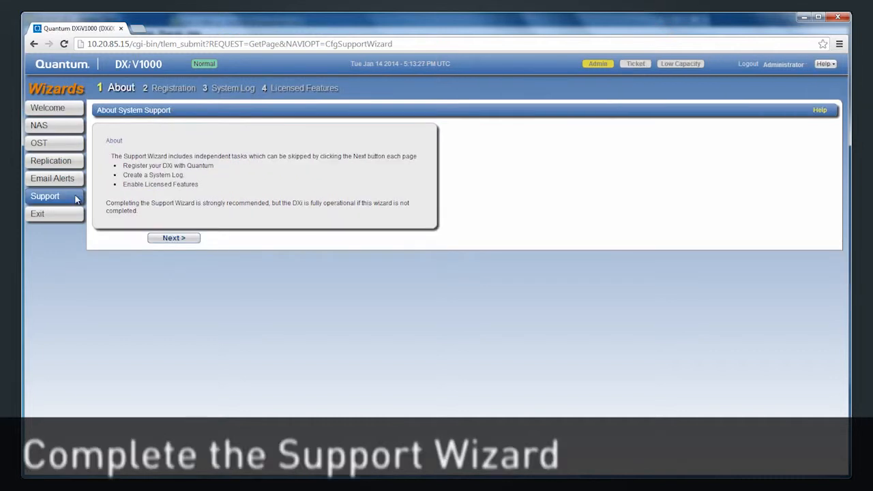
{"action": "left_click", "coordinate": [178, 240]}
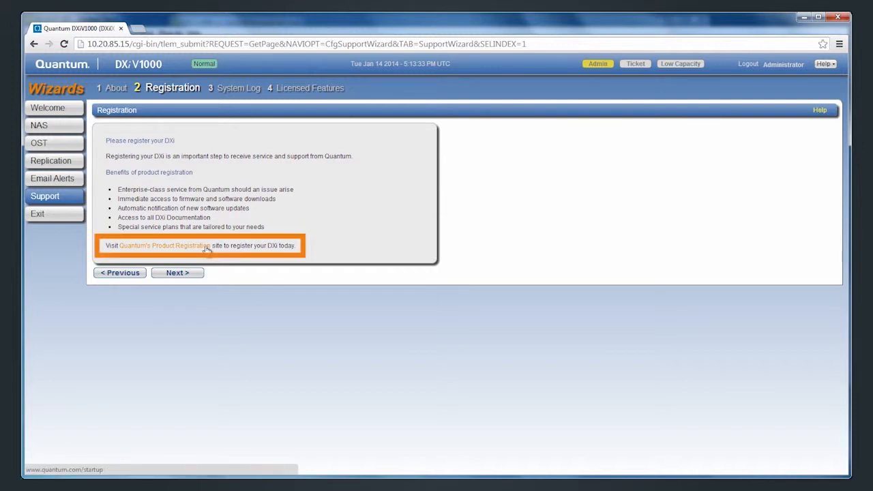
{"action": "left_click", "coordinate": [197, 273]}
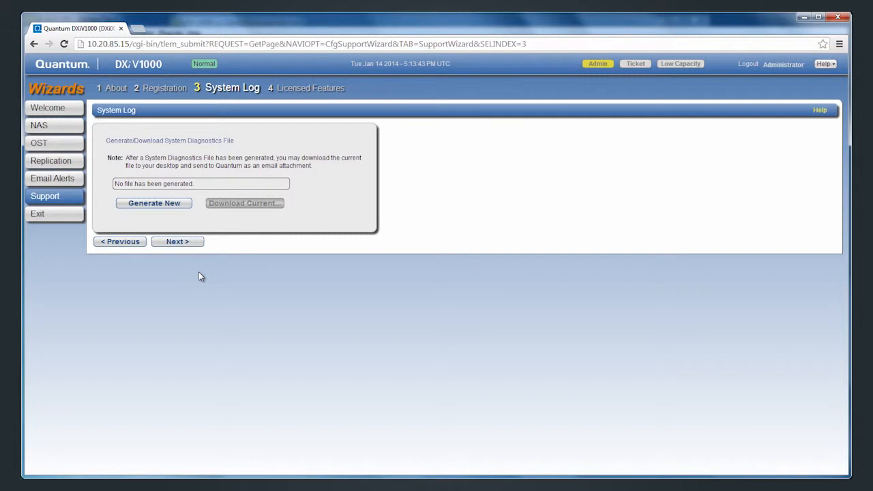
{"action": "left_click", "coordinate": [195, 245]}
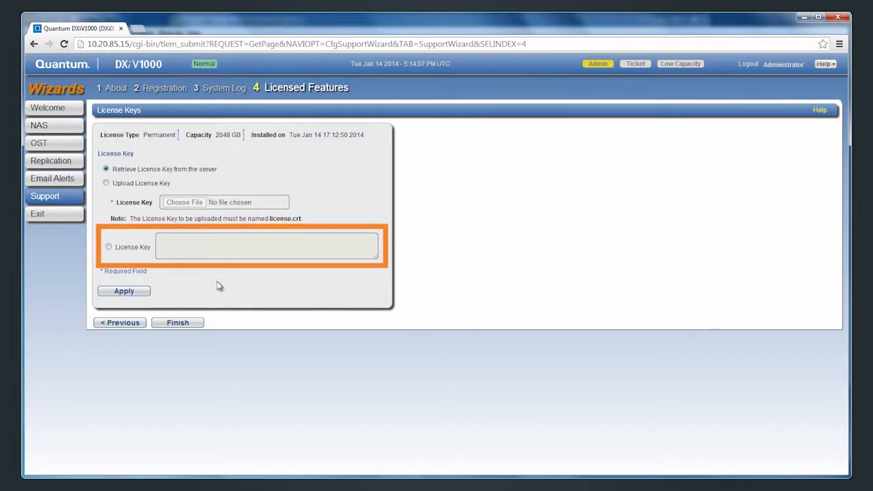
{"action": "left_click", "coordinate": [203, 325]}
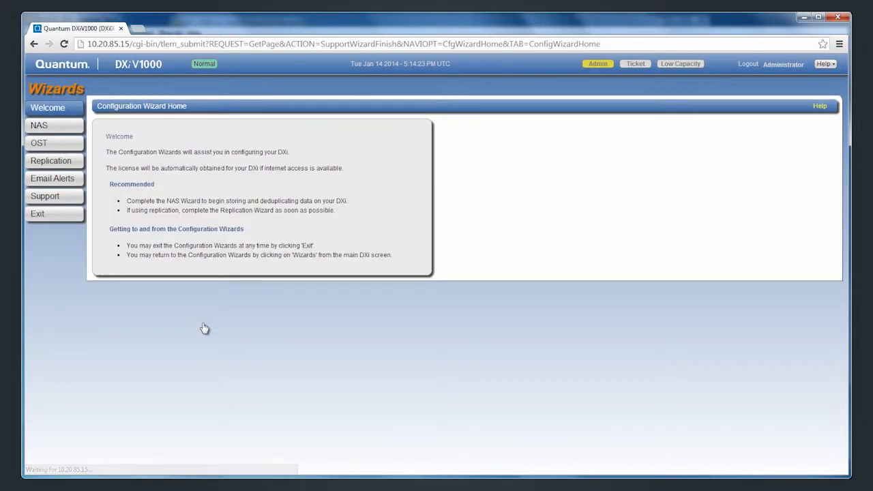
{"action": "left_click", "coordinate": [71, 222]}
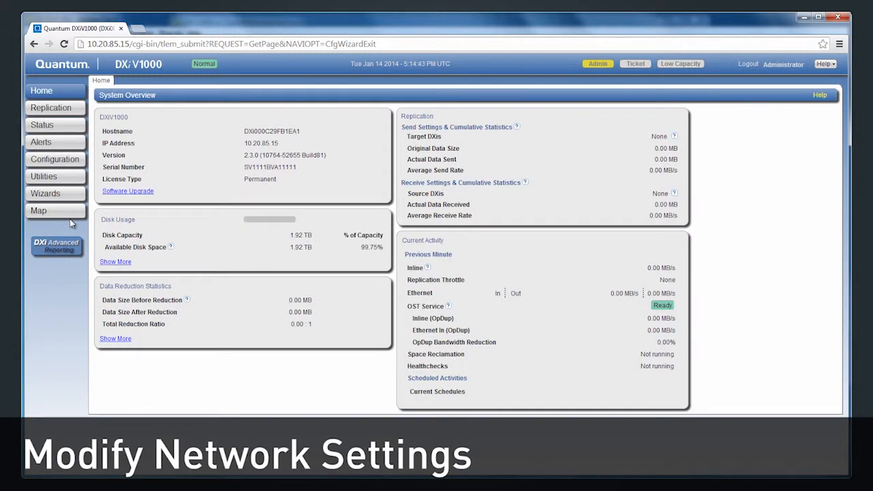
- Open Configuration > System to show Network Configuration for eth0–eth3
{"action": "left_click", "coordinate": [60, 160]}
{"action": "left_click", "coordinate": [230, 83]}
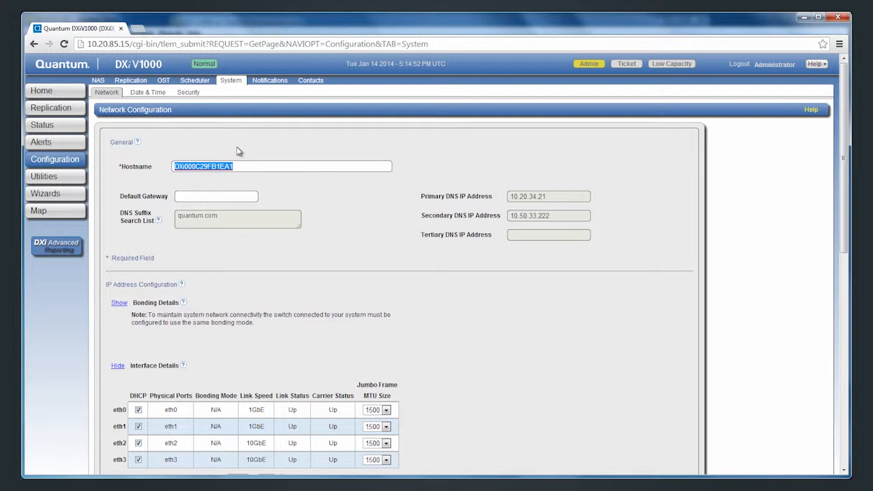
- Set hostname Testv1000, turn off eth0 DHCP, and add static IP 10.20.85.100 with gateway 10.20.84.1
{"action": "type", "text": "Testv1000"}
{"action": "left_click_drag", "start_coordinate": [844, 200], "coordinate": [844, 334]}
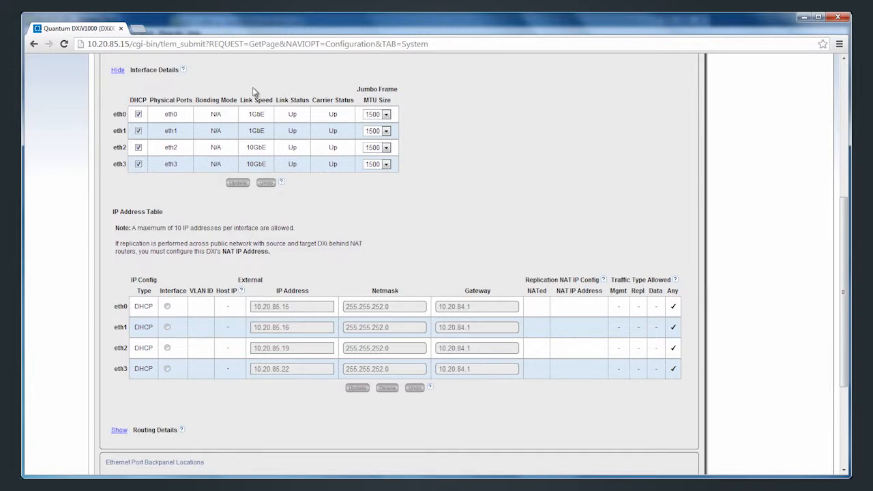
{"action": "left_click", "coordinate": [138, 114]}
{"action": "left_click", "coordinate": [242, 184]}
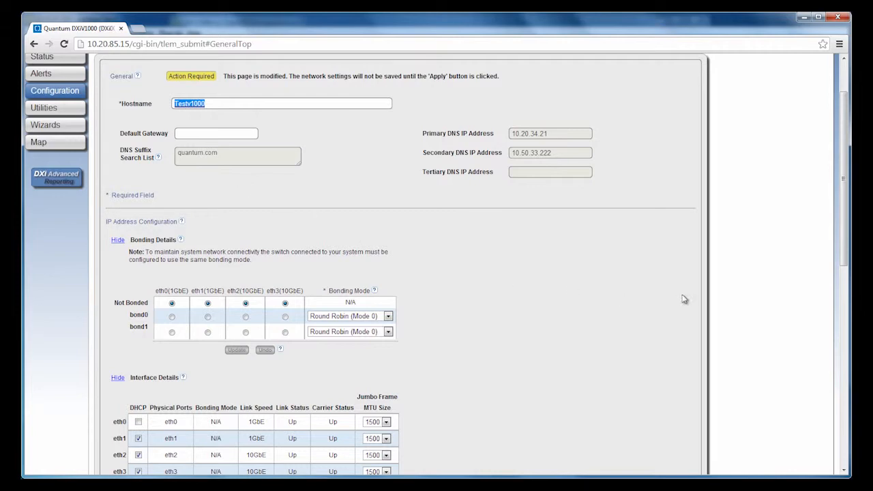
{"action": "left_click_drag", "start_coordinate": [845, 258], "coordinate": [844, 426]}
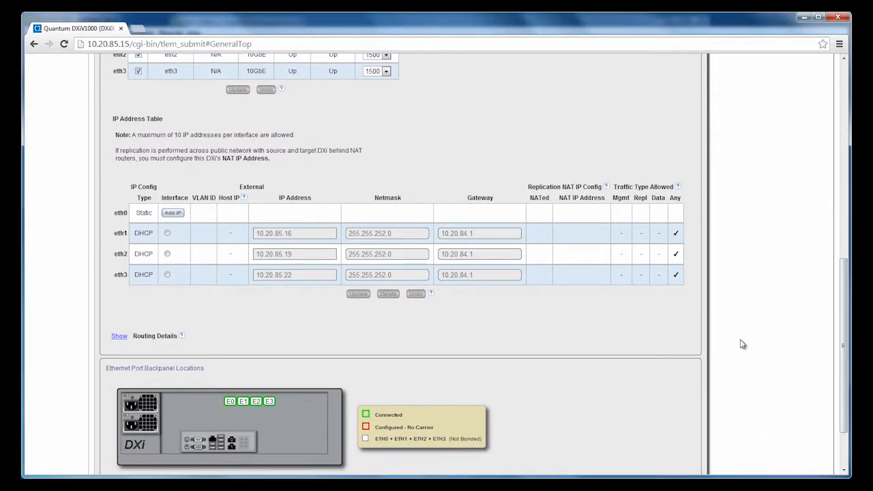
{"action": "left_click", "coordinate": [179, 213]}
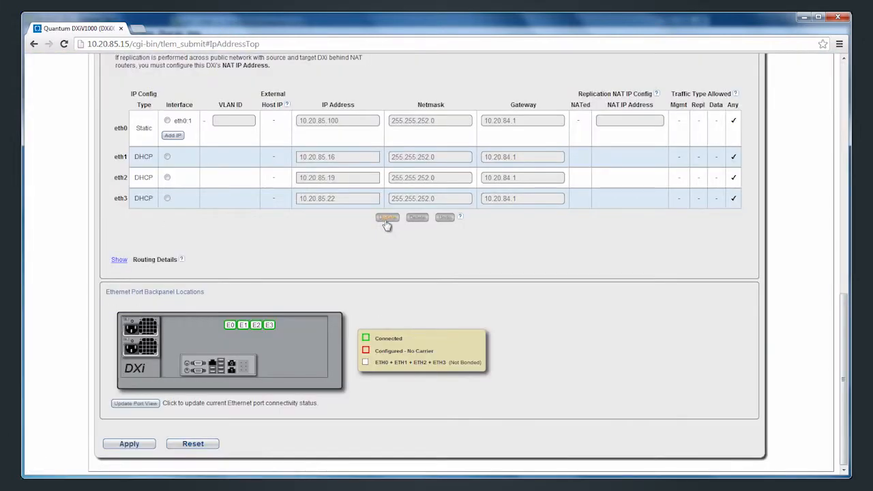
- Apply the new network settings, confirm them, and accept the reboot warning
{"action": "left_click", "coordinate": [145, 442]}
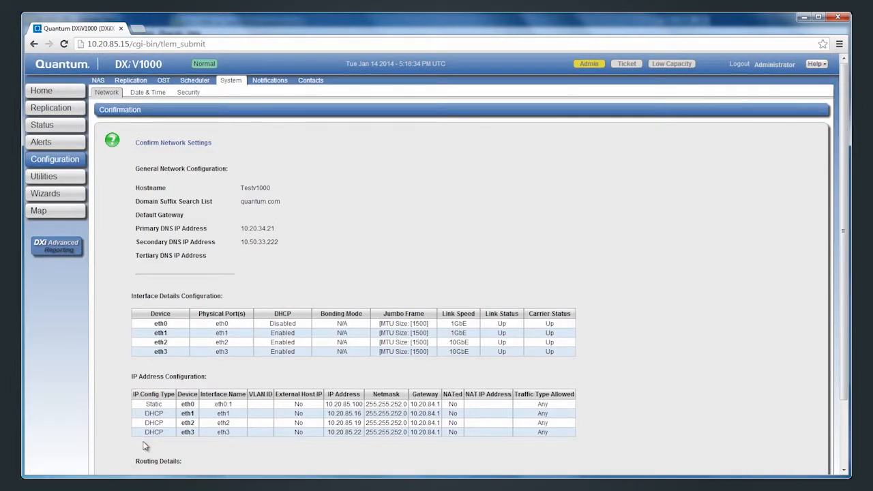
{"action": "scroll", "coordinate": [144, 443], "scroll_direction": "down", "scroll_amount": 2}
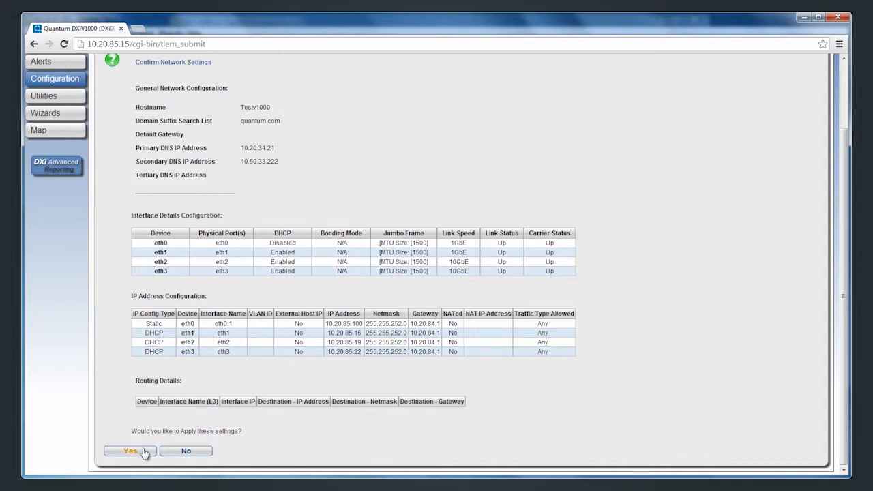
{"action": "left_click", "coordinate": [130, 451]}
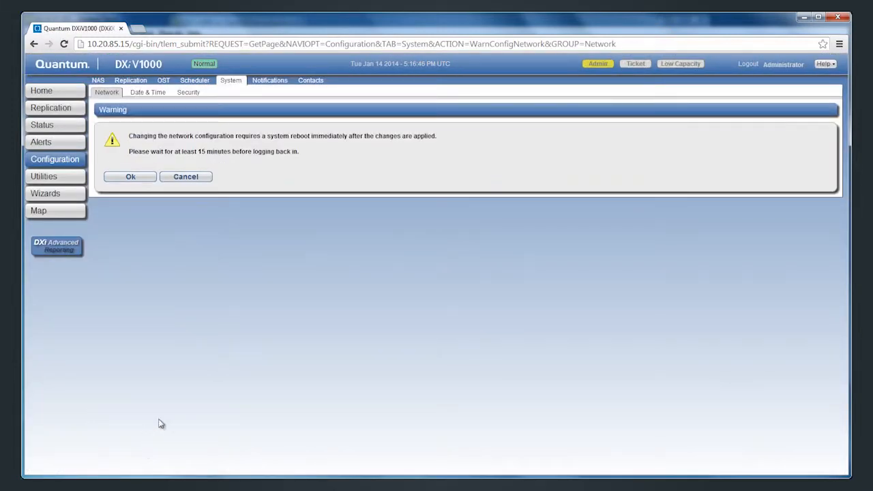
{"action": "left_click", "coordinate": [148, 181]}
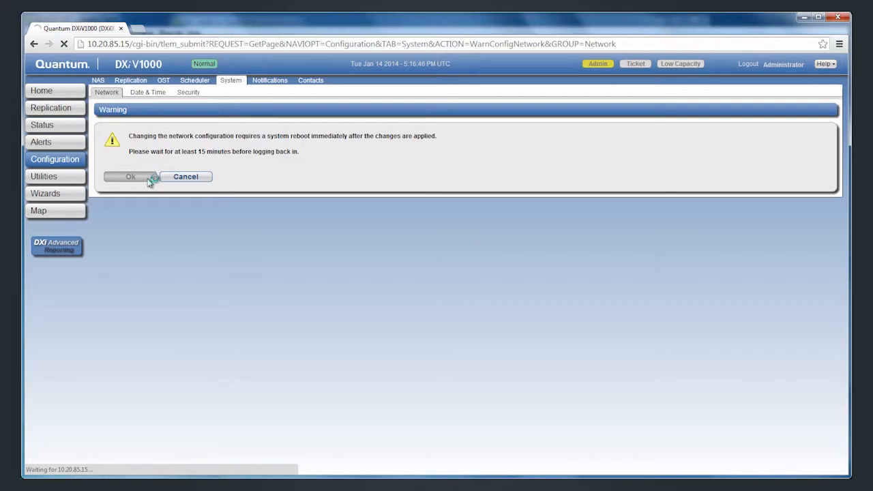